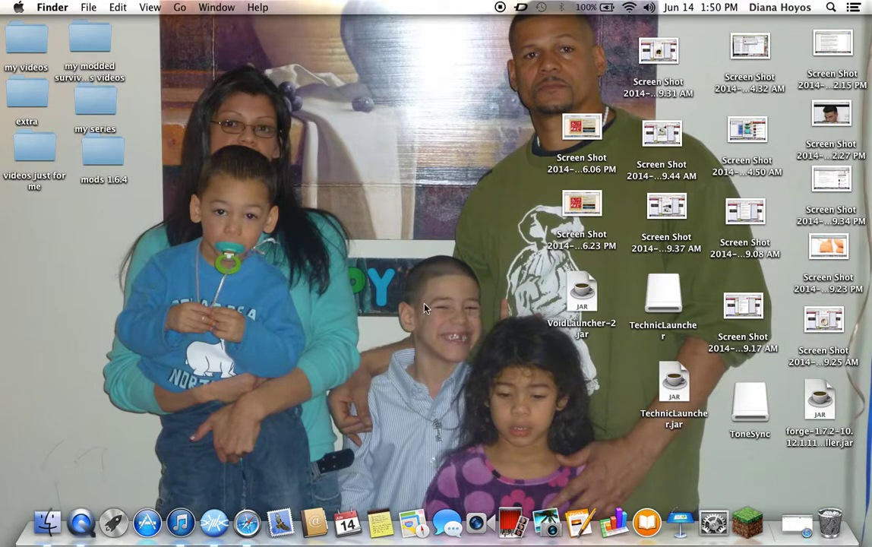
# Step: Restore the minimized Safari window and switch to its Google search tab
pyautogui.moveTo(117, 288); pyautogui.dragTo(474, 421)
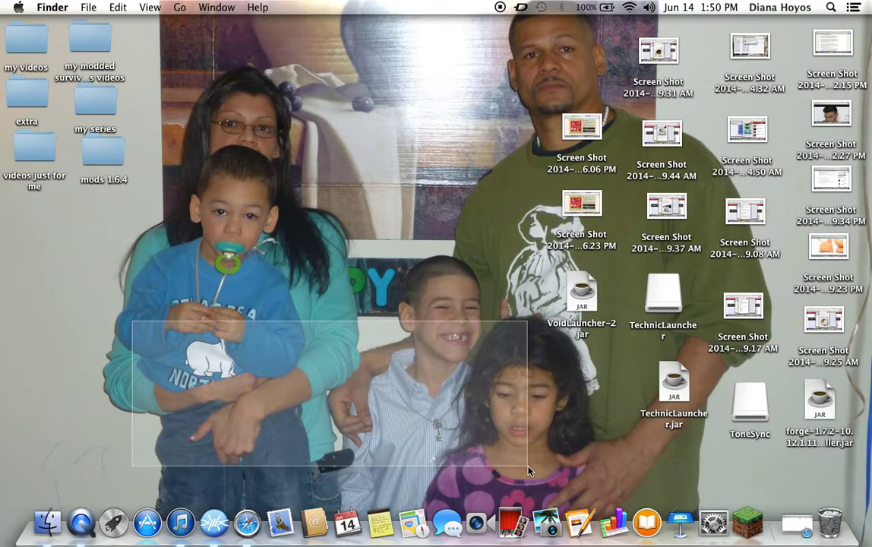
pyautogui.moveTo(120, 32); pyautogui.dragTo(474, 376)
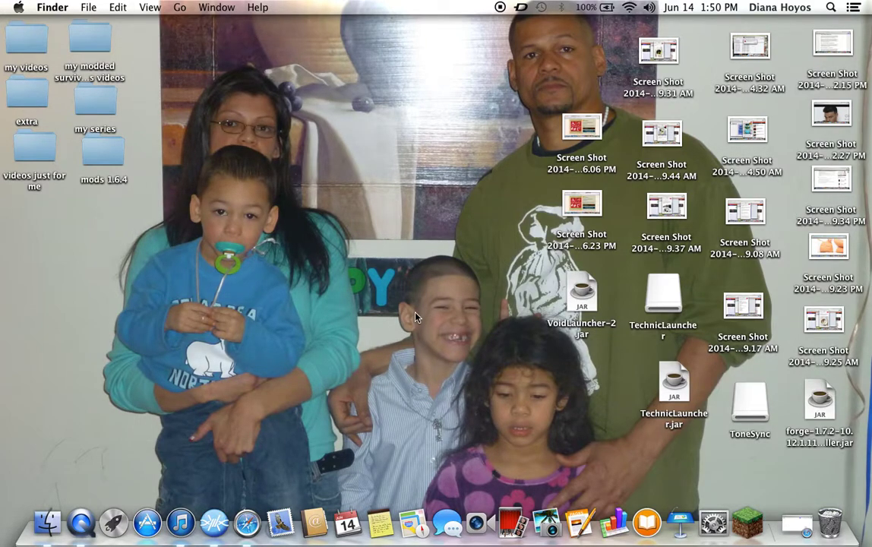
pyautogui.moveTo(28, 441); pyautogui.dragTo(486, 235)
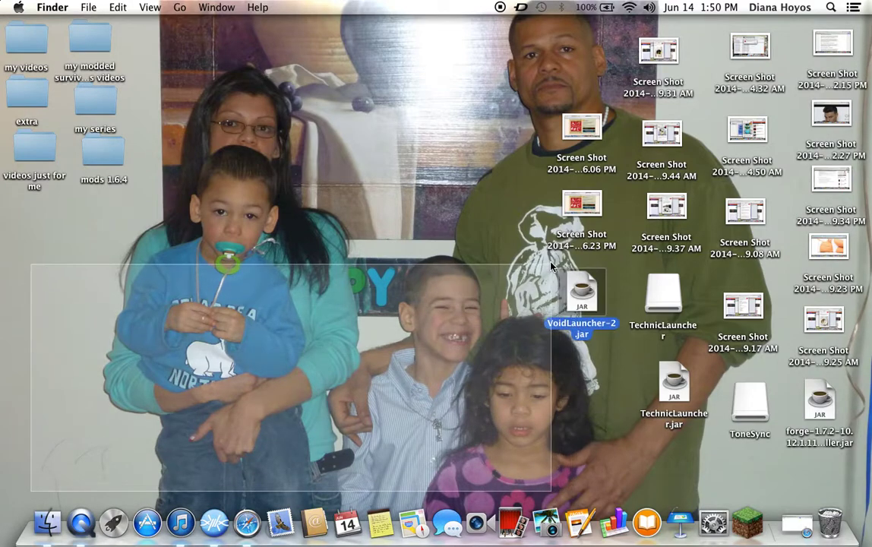
pyautogui.moveTo(463, 341); pyautogui.dragTo(524, 431)
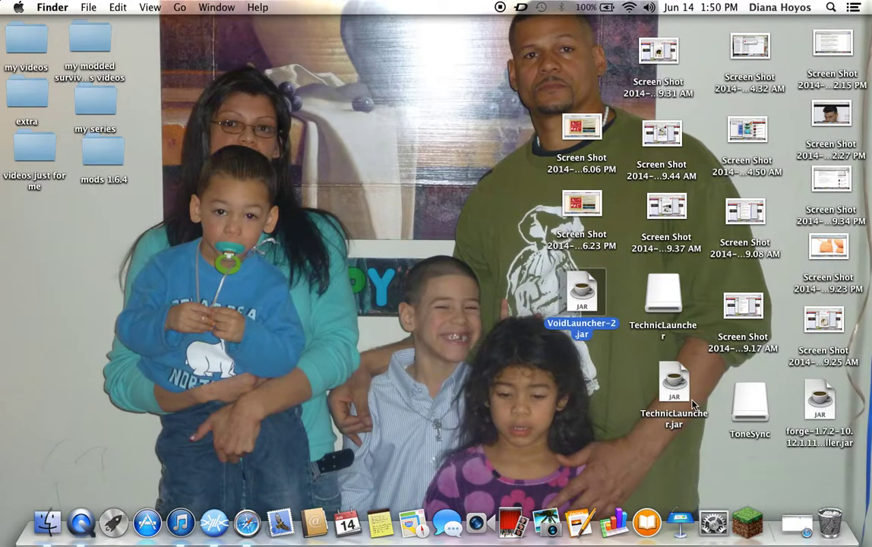
pyautogui.click(796, 525)
pyautogui.click(365, 72)
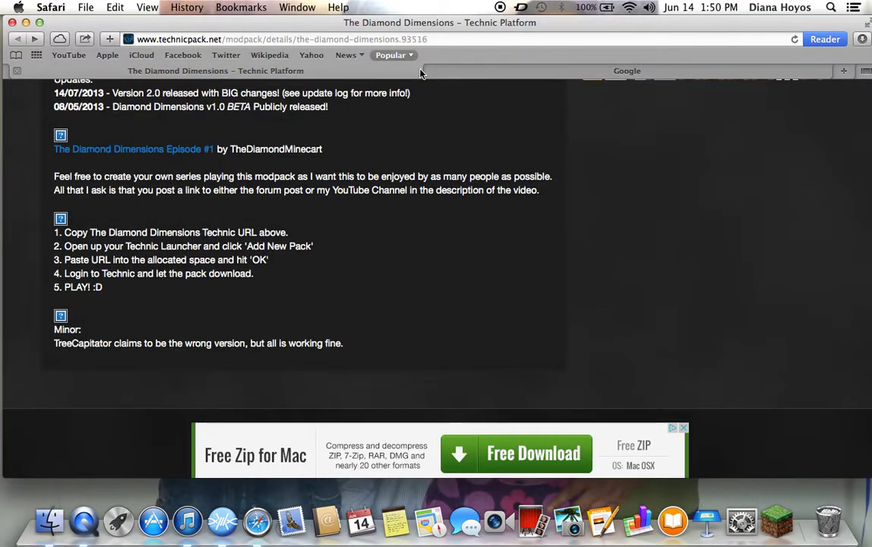
pyautogui.click(448, 71)
# Step: Search Google for 'technic launcher' and open the Technic Platform download result
pyautogui.write('te')
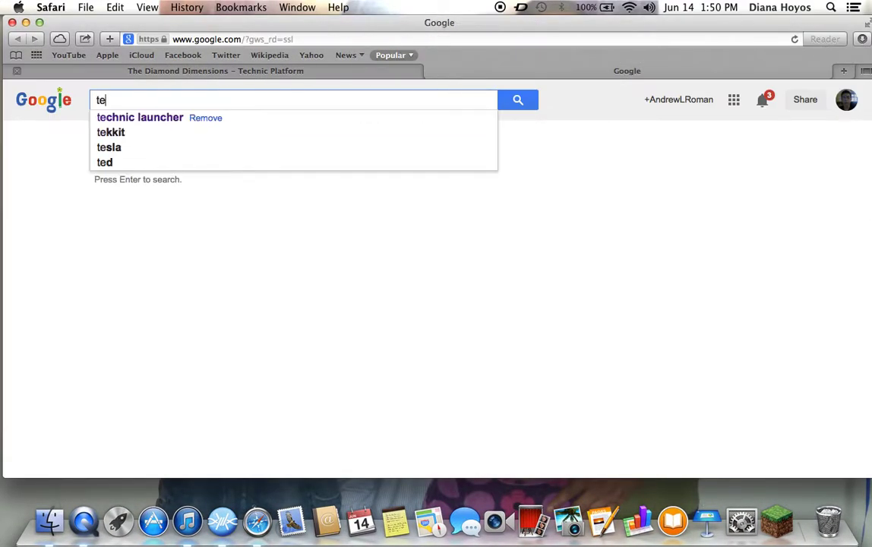
pyautogui.write('chnic ')
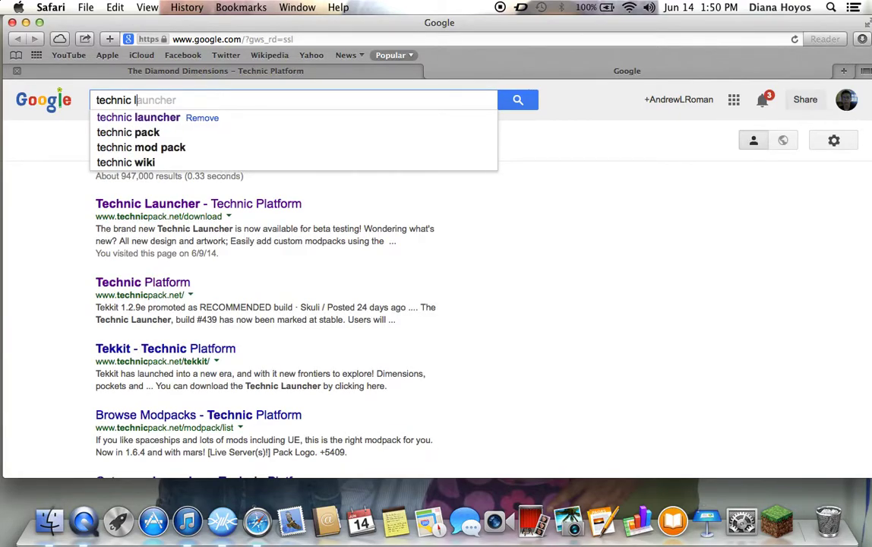
pyautogui.write('launcj')
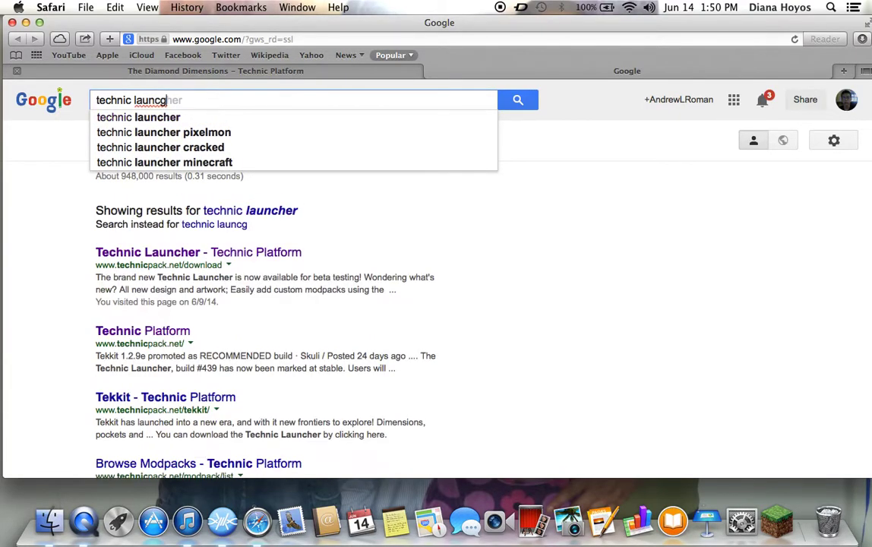
pyautogui.press('BackSpace')
pyautogui.write('her')
pyautogui.click(151, 208)
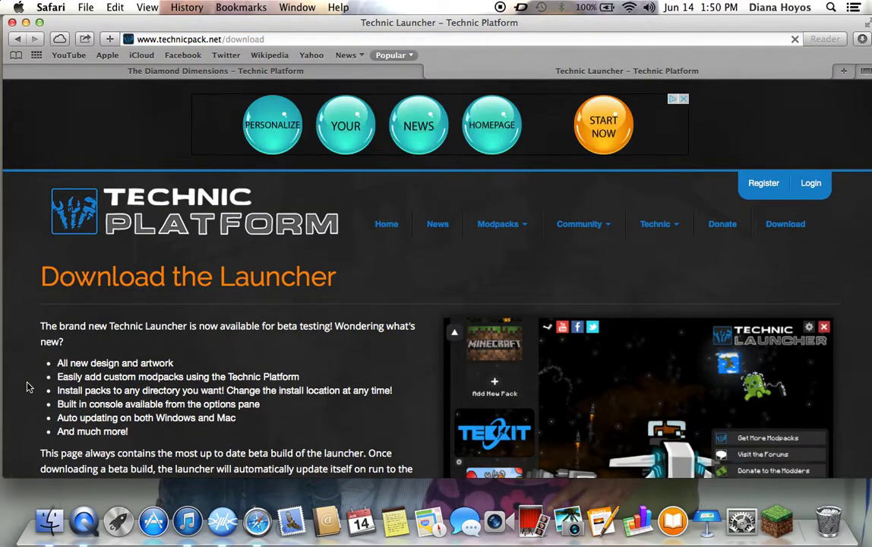
# Step: Scroll to the Windows, Mac and Linux download buttons, then close the launcher tab
pyautogui.scroll(-2, 26, 388)
pyautogui.scroll(-5, 30, 364)
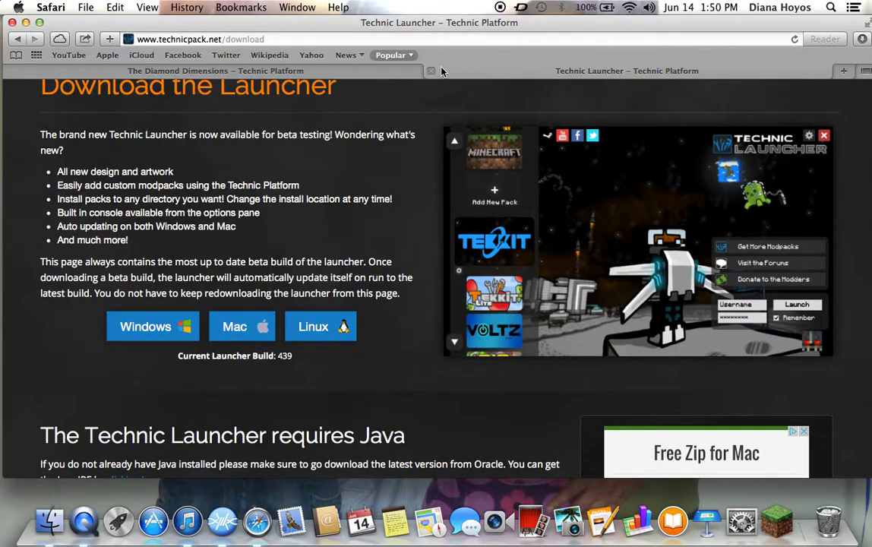
pyautogui.click(431, 71)
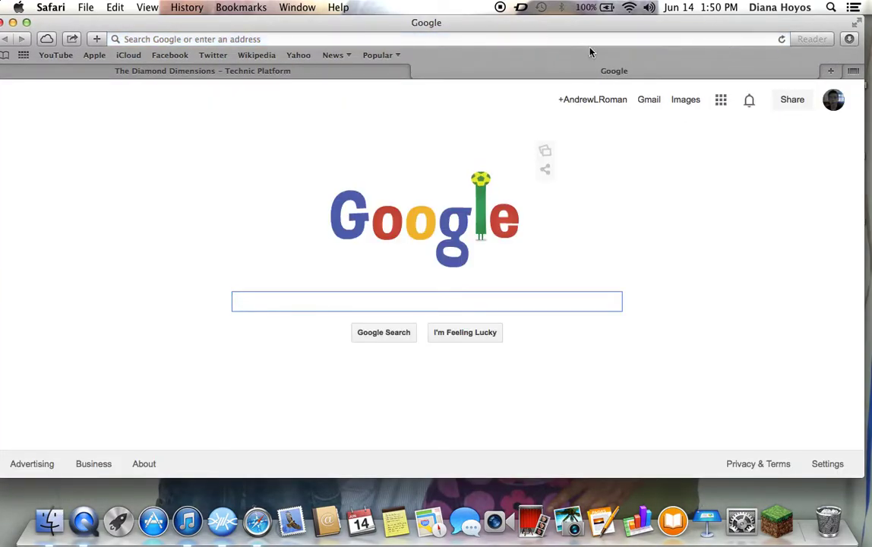
# Step: Open the TechnicLauncher disk image, demo the Applications drag, close it, and select TechnicLauncher.jar
pyautogui.moveTo(593, 31); pyautogui.dragTo(625, 504)
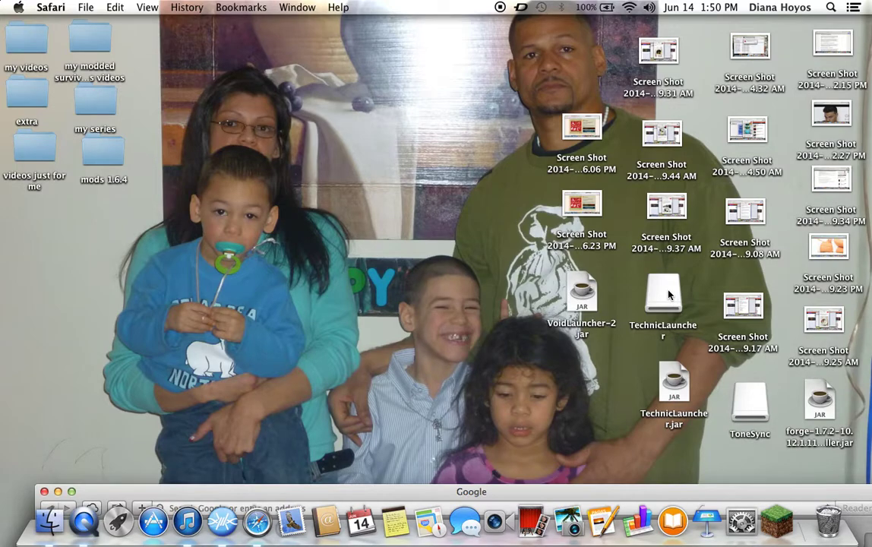
pyautogui.doubleClick(666, 297)
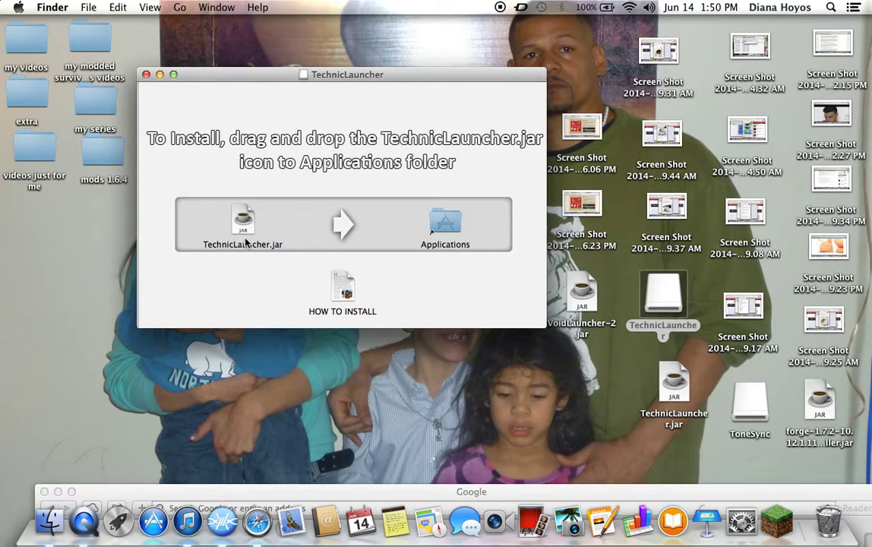
pyautogui.moveTo(246, 242); pyautogui.dragTo(246, 220)
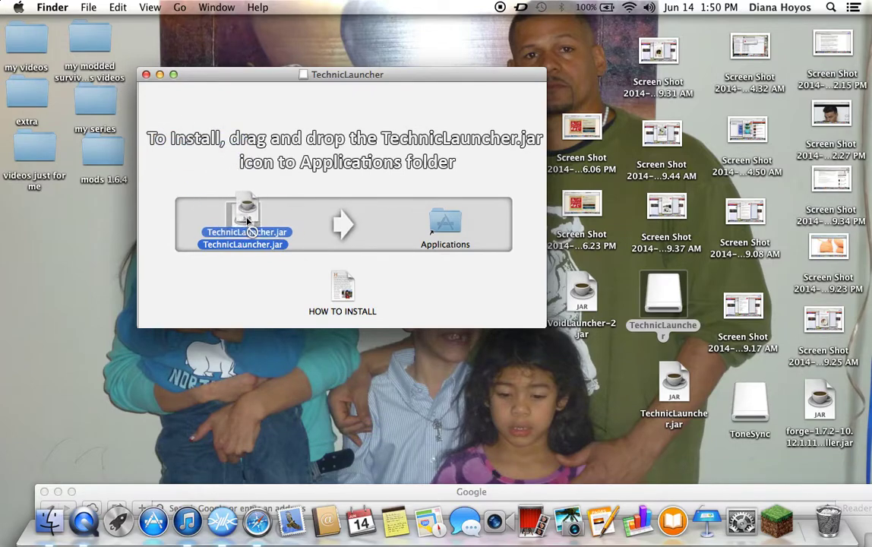
pyautogui.moveTo(247, 220); pyautogui.dragTo(193, 101)
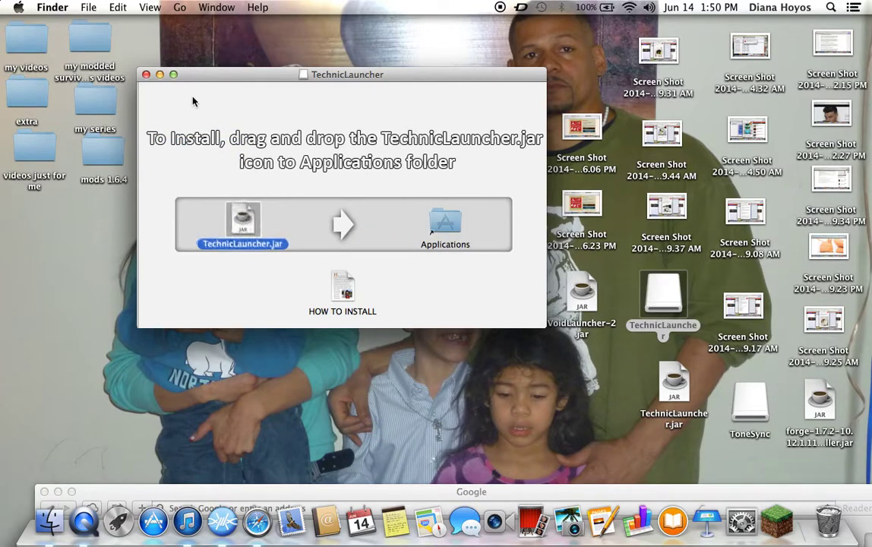
pyautogui.click(146, 73)
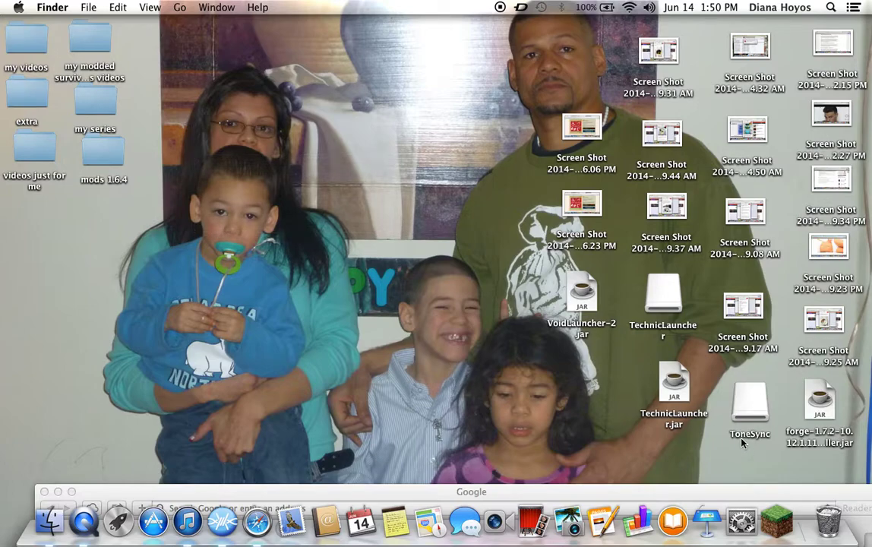
pyautogui.click(663, 390)
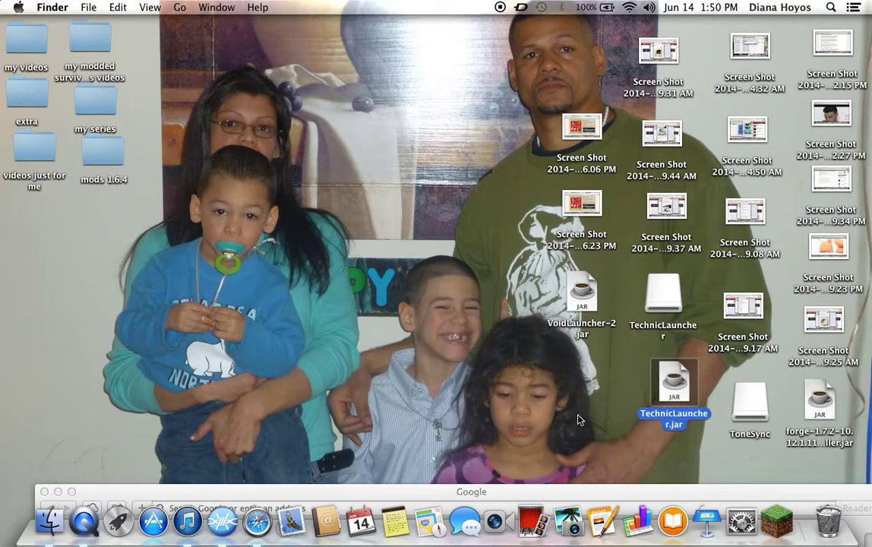
# Step: Launch TechnicLauncher.jar and scroll the modpack list up to Tekkit Classic and Yogbox
pyautogui.press('super+o')
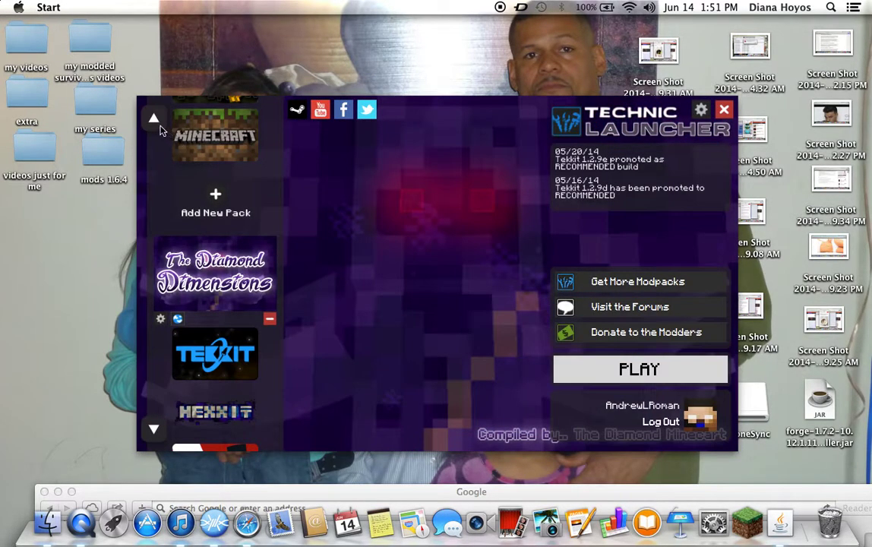
pyautogui.click(152, 119)
pyautogui.click(153, 119)
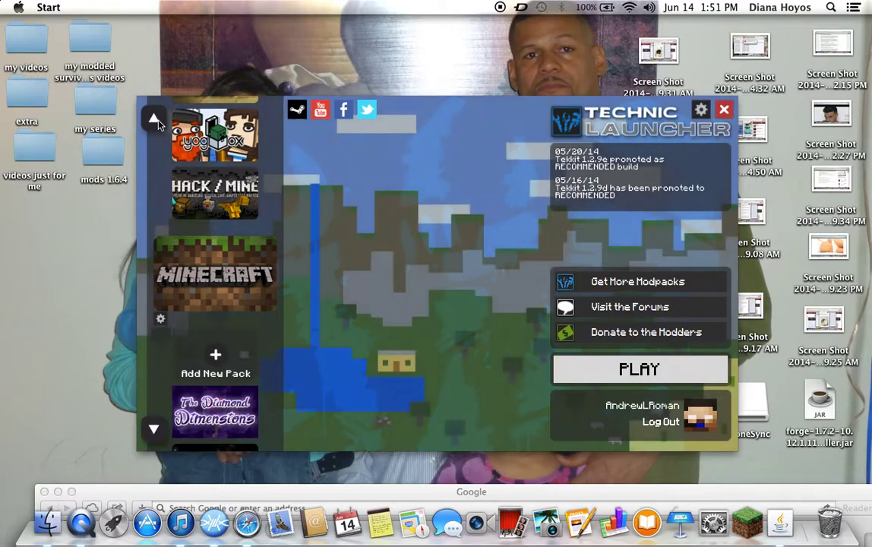
pyautogui.moveTo(526, 107); pyautogui.dragTo(617, 81)
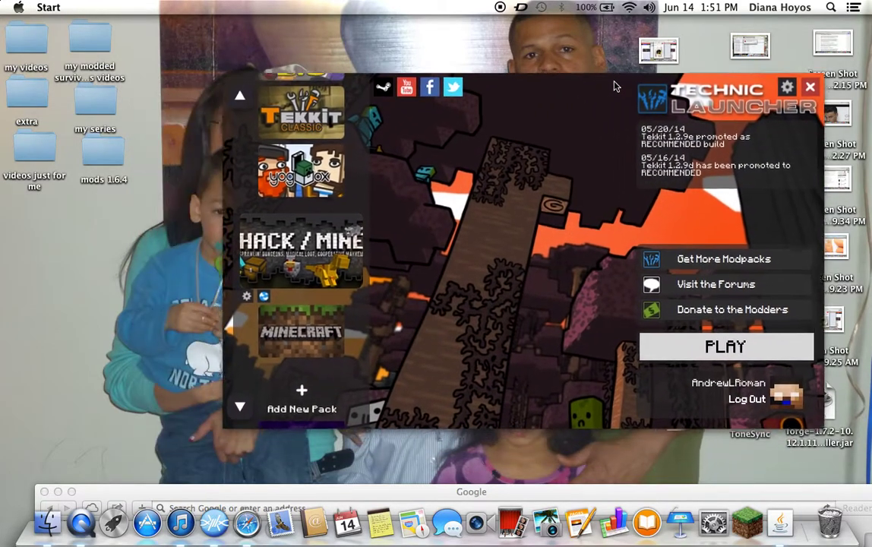
# Step: Search Google for 'the diamond dimensions' and select its Technic Platform result
pyautogui.moveTo(355, 499)
pyautogui.mouseDown()
pyautogui.moveTo(305, 286)
pyautogui.moveTo(305, 23)
pyautogui.mouseUp()
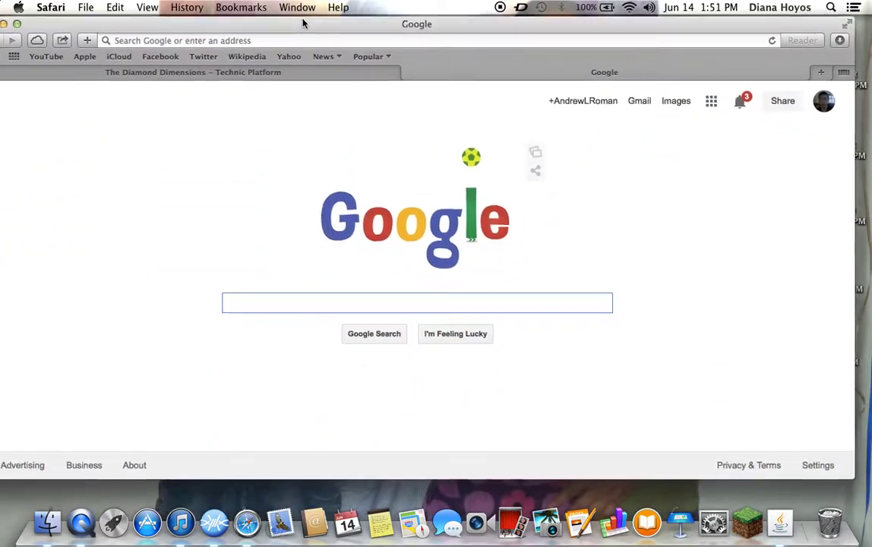
pyautogui.write('the dim')
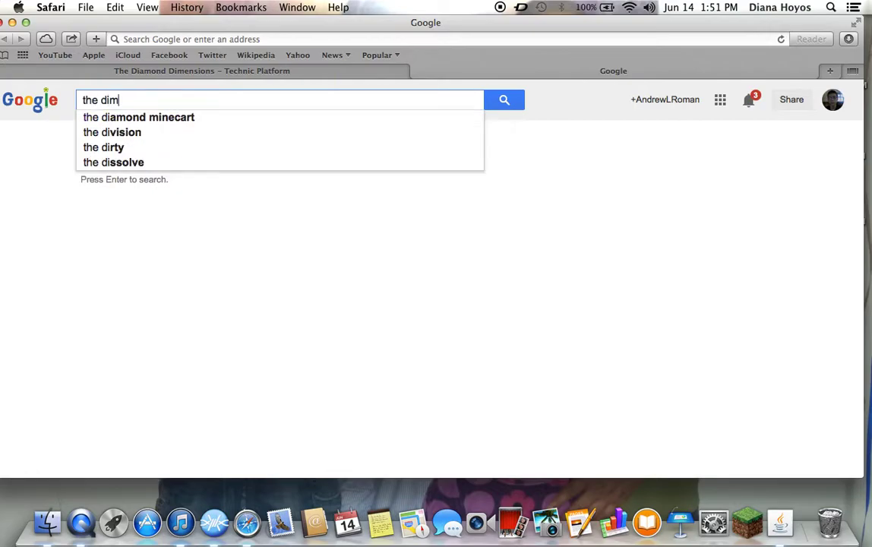
pyautogui.write('and')
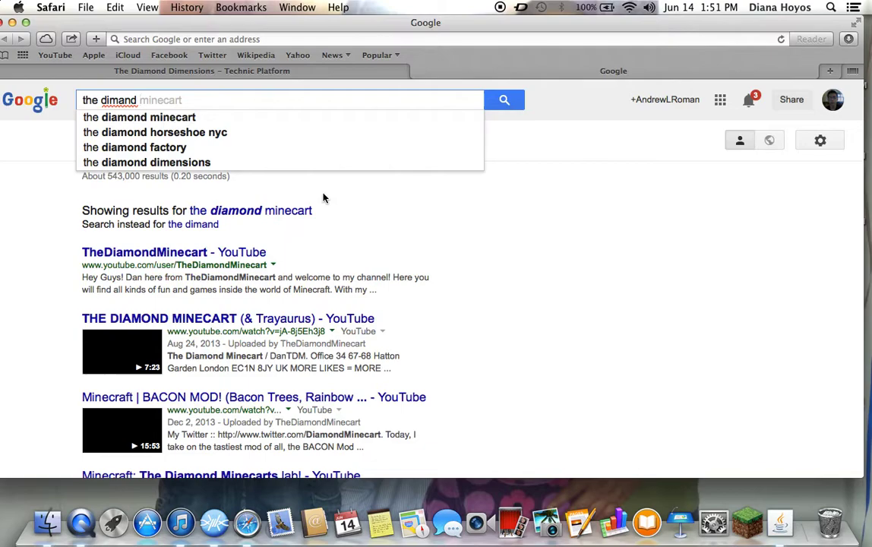
pyautogui.press('BackSpace')
pyautogui.press('BackSpace')
pyautogui.press('BackSpace')
pyautogui.press('BackSpace')
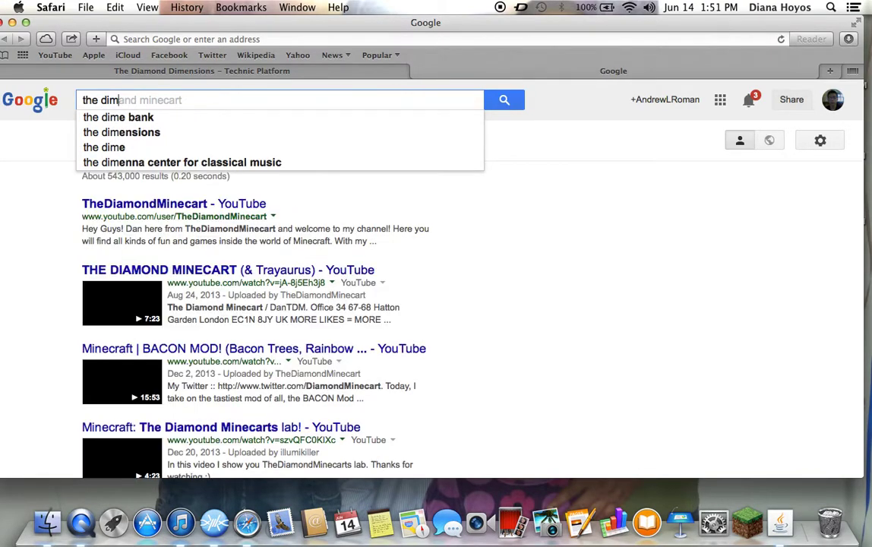
pyautogui.moveTo(171, 147)
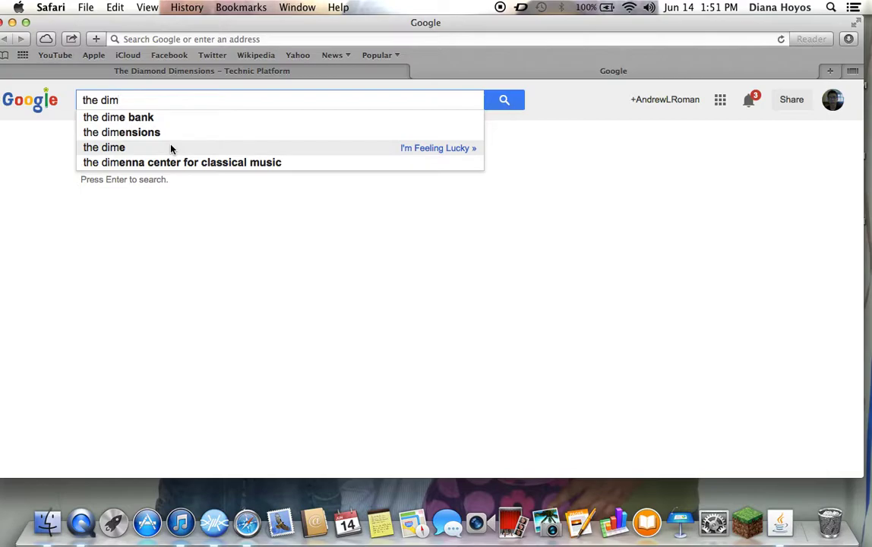
pyautogui.write('a')
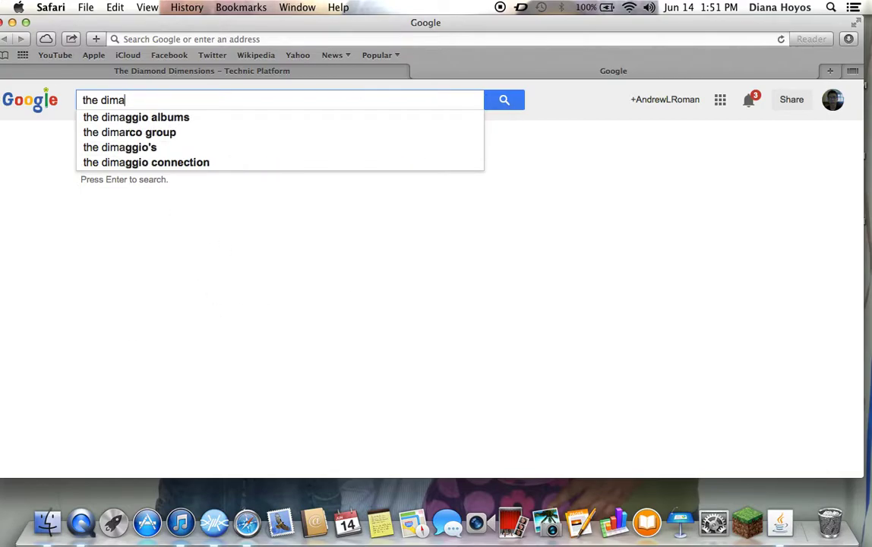
pyautogui.press('BackSpace')
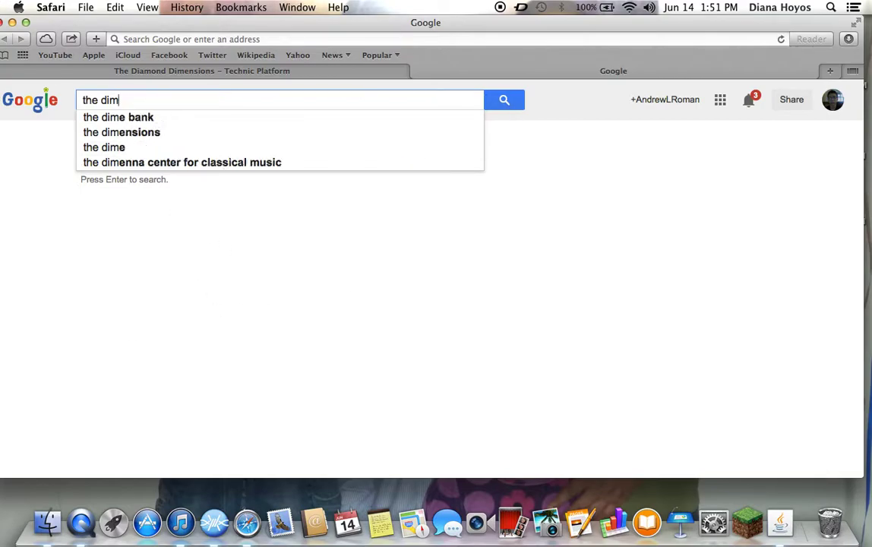
pyautogui.write('io')
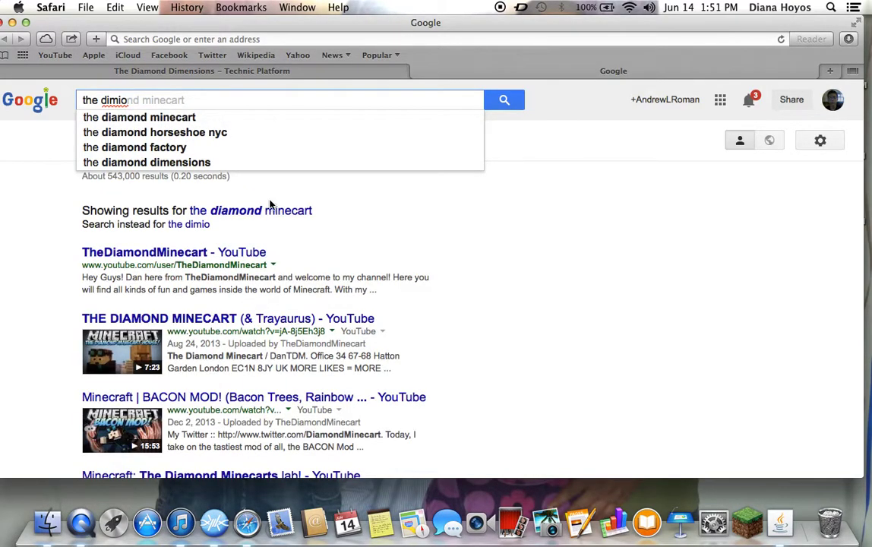
pyautogui.press('BackSpace')
pyautogui.press('BackSpace')
pyautogui.press('BackSpace')
pyautogui.press('BackSpace')
pyautogui.press('BackSpace')
pyautogui.press('BackSpace')
pyautogui.press('BackSpace')
pyautogui.press('BackSpace')
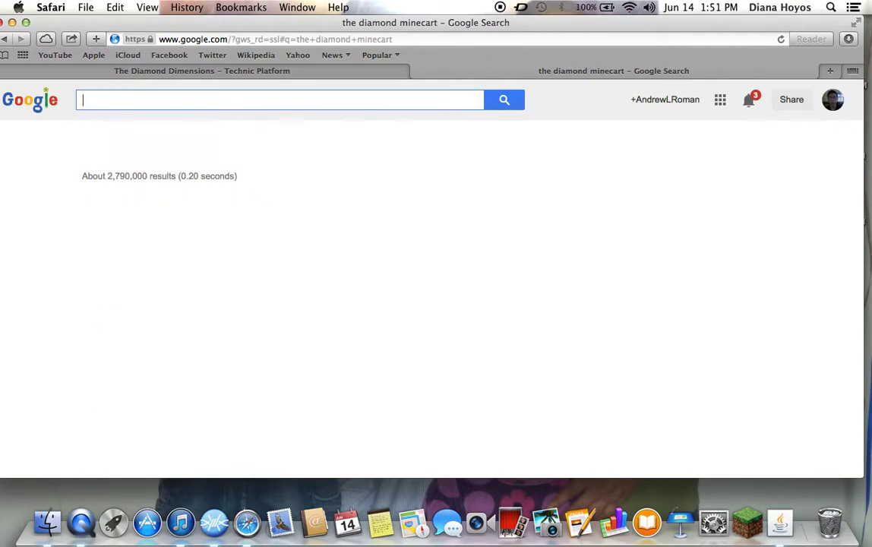
pyautogui.write('the diamo')
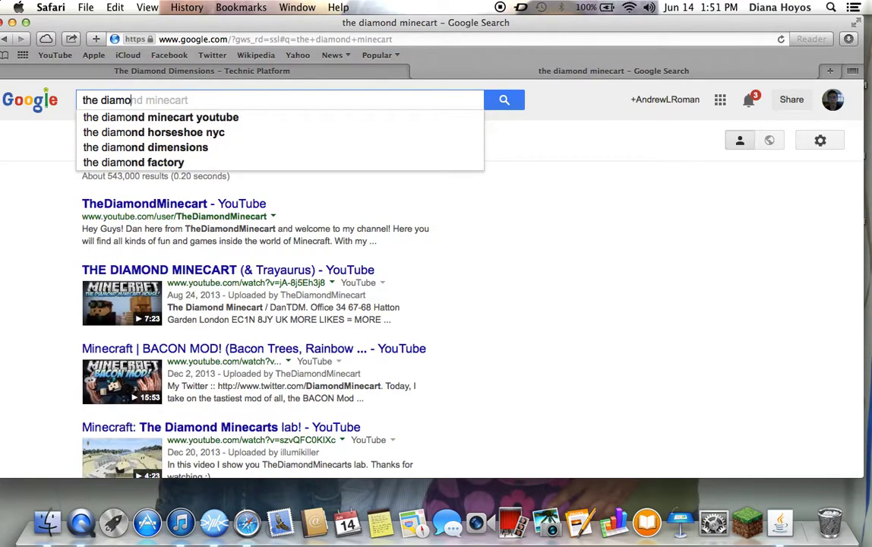
pyautogui.write('nd dime')
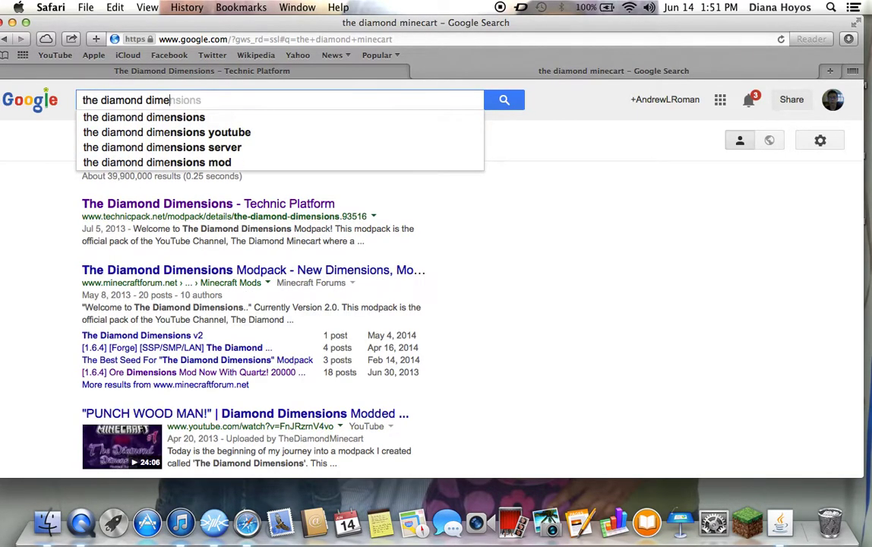
pyautogui.write('nsions')
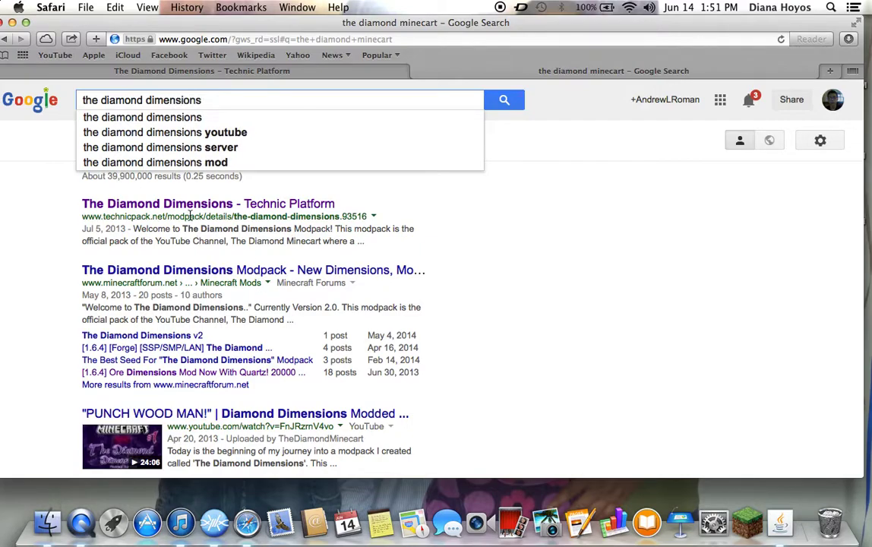
pyautogui.moveTo(69, 182); pyautogui.dragTo(282, 217)
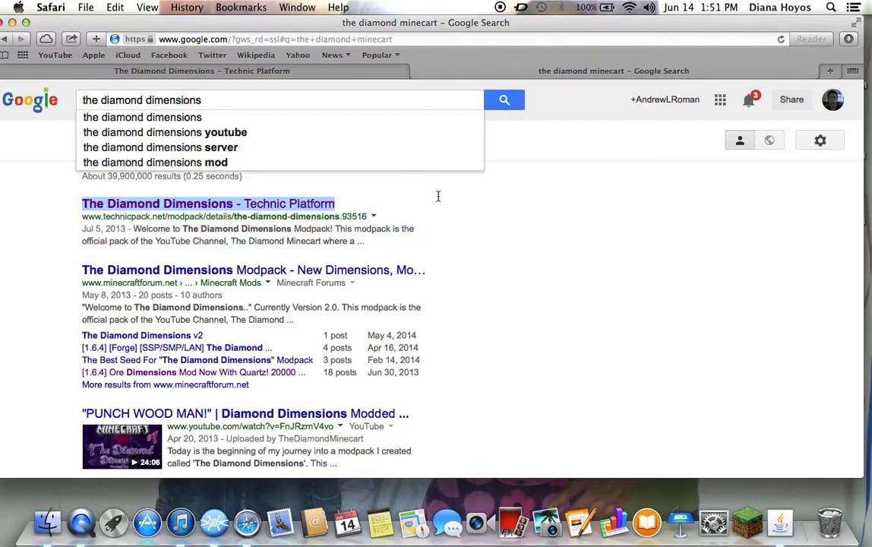
pyautogui.rightClick(275, 206)
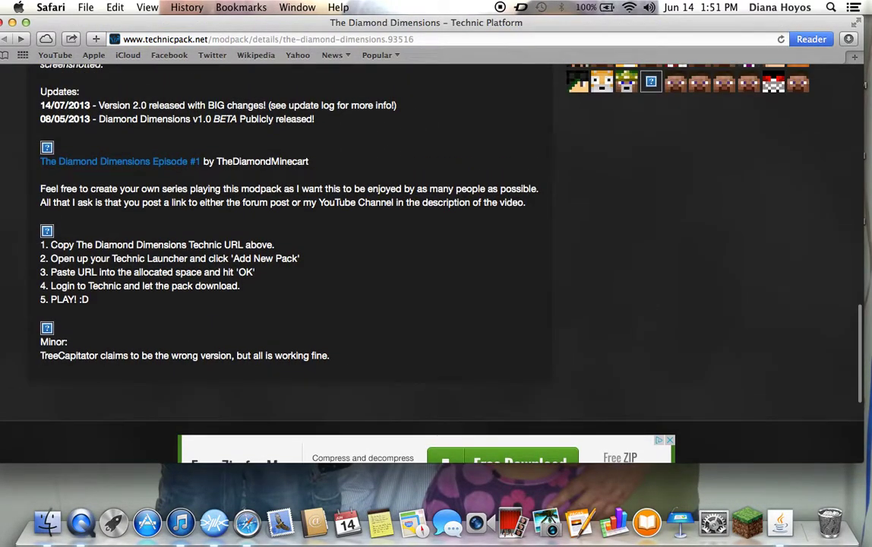
# Step: Scroll to the top of the modpack page and select the Platform URL text
pyautogui.scroll(4, 287, 259)
pyautogui.scroll(4, 287, 258)
pyautogui.scroll(5, 287, 258)
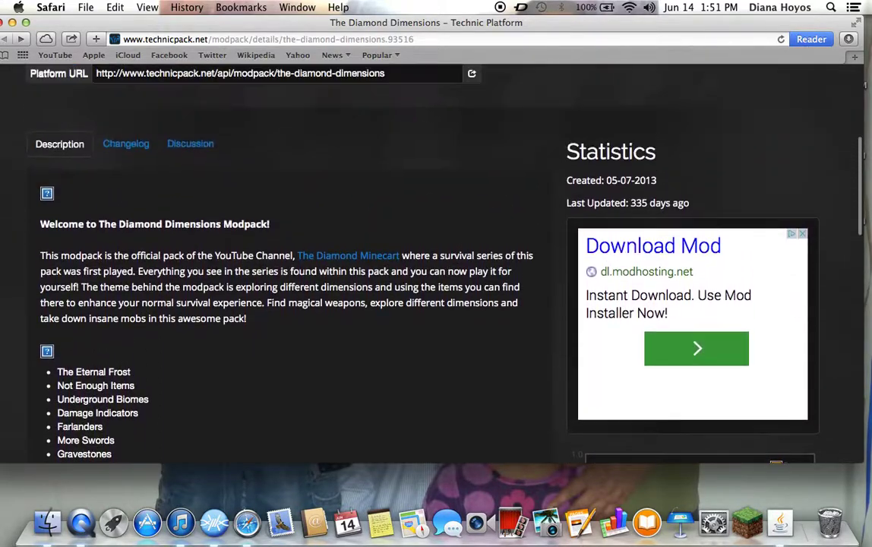
pyautogui.scroll(3, 288, 259)
pyautogui.scroll(-1, 146, 118)
pyautogui.scroll(-2, 146, 118)
pyautogui.scroll(1, 147, 118)
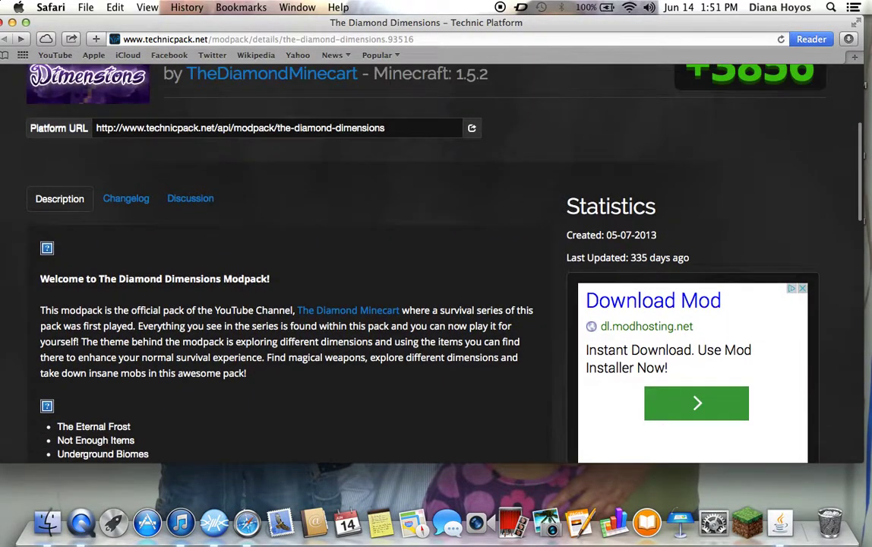
pyautogui.scroll(2, 146, 118)
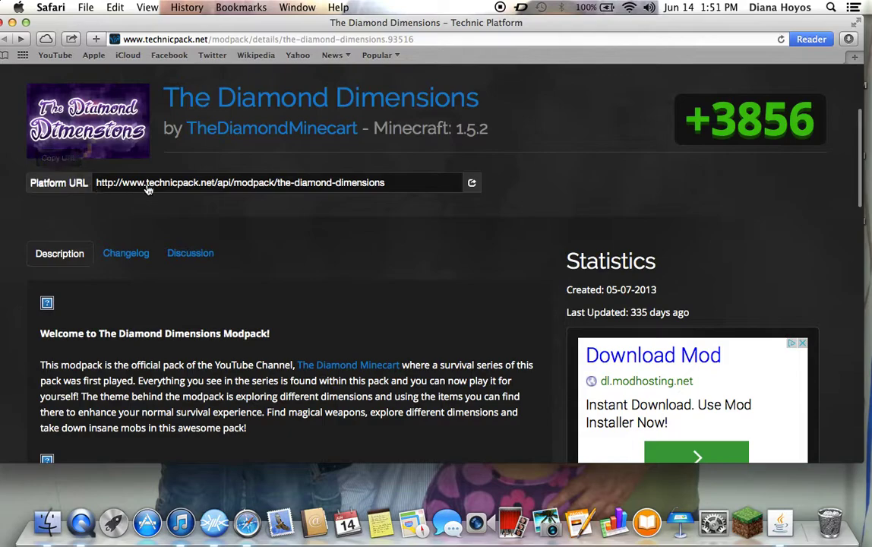
pyautogui.moveTo(95, 188); pyautogui.dragTo(354, 215)
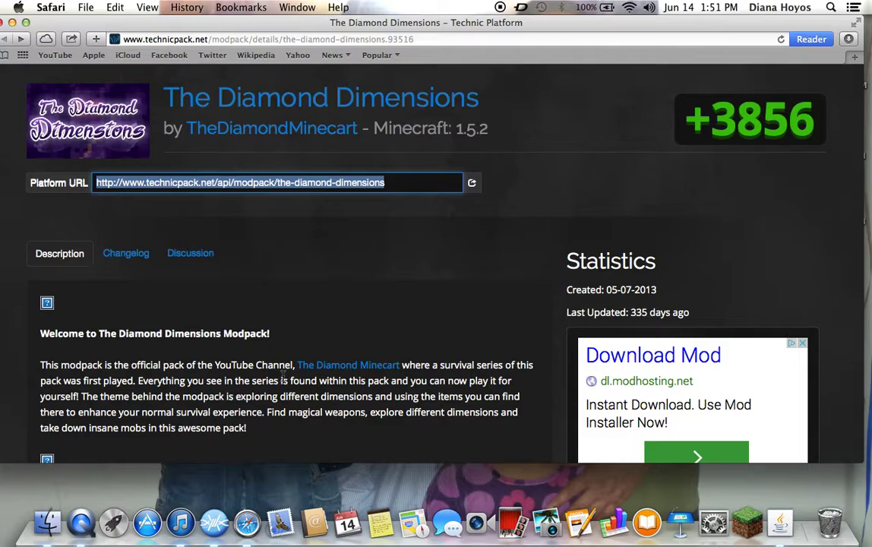
pyautogui.press('super+v')
pyautogui.write('http://www.technicpack.net/api/modpack/the-diamond-dimensions')
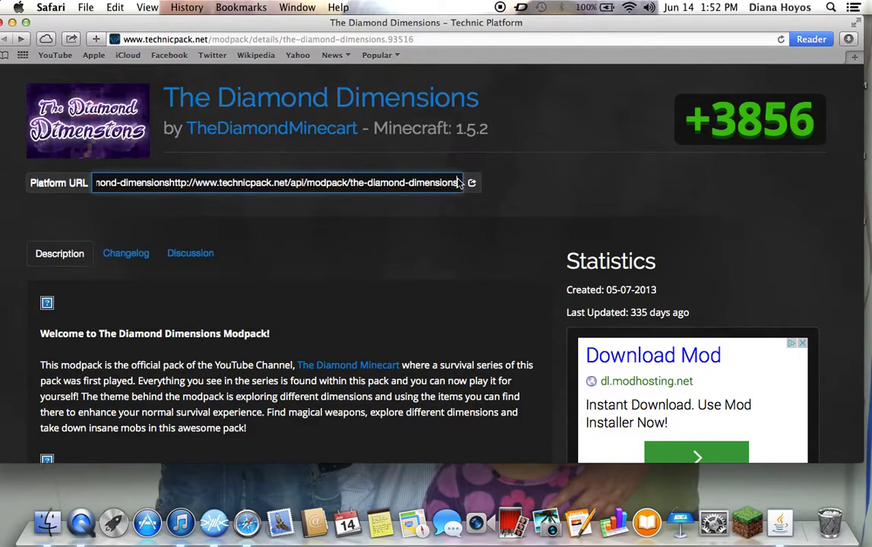
# Step: Reselect the full Platform URL and copy it from the right-click menu
pyautogui.moveTo(456, 183); pyautogui.dragTo(71, 187)
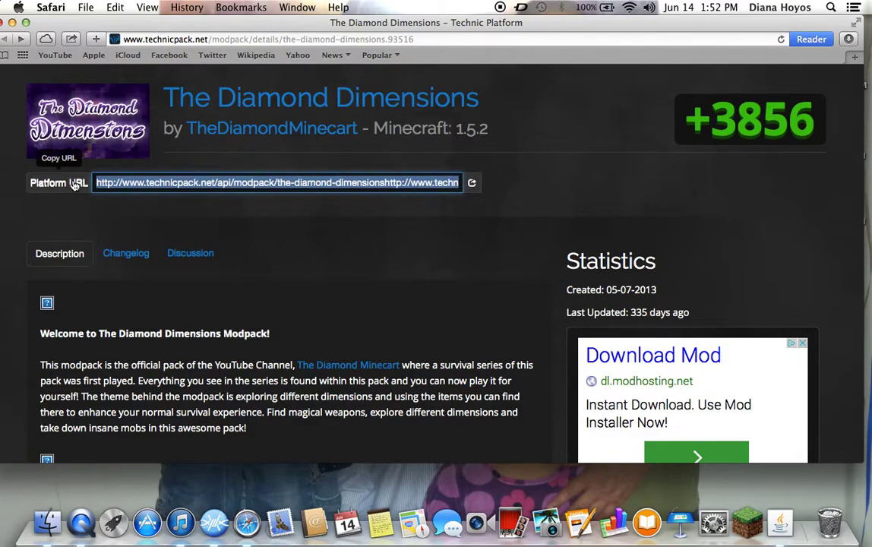
pyautogui.rightClick(200, 181)
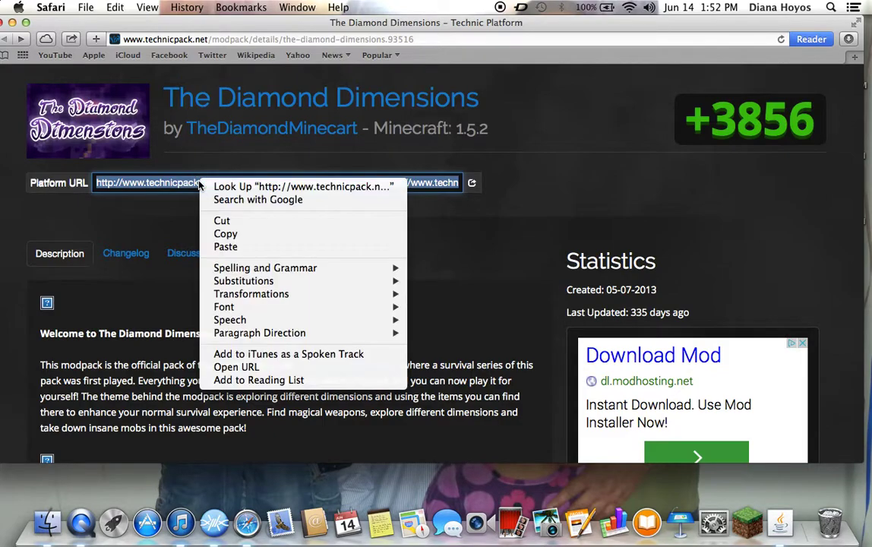
pyautogui.click(231, 237)
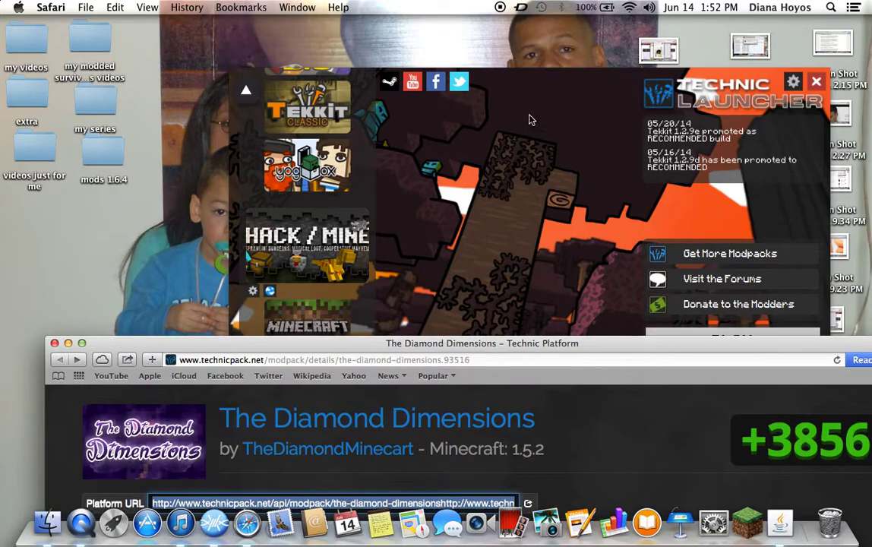
# Step: Bring Technic Launcher forward, page the pack list up to Add New Pack and start it
pyautogui.moveTo(512, 98); pyautogui.dragTo(416, 45)
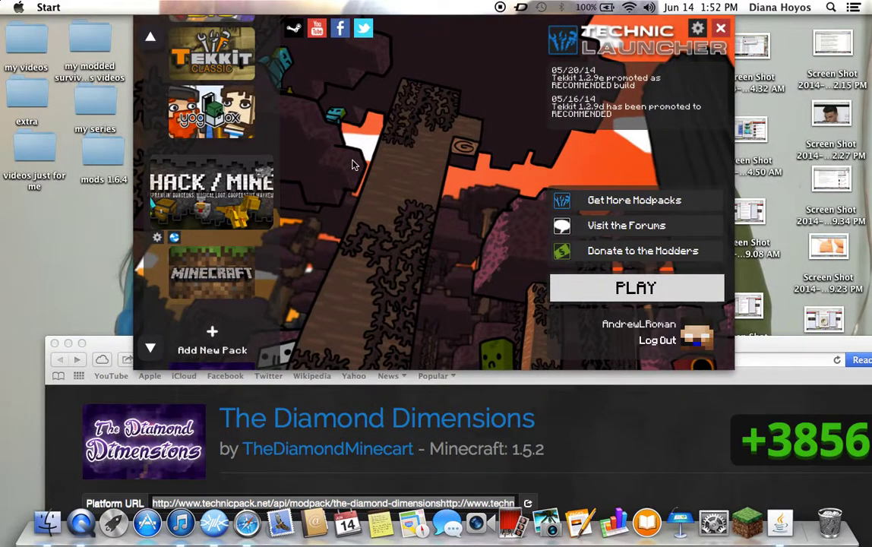
pyautogui.click(151, 39)
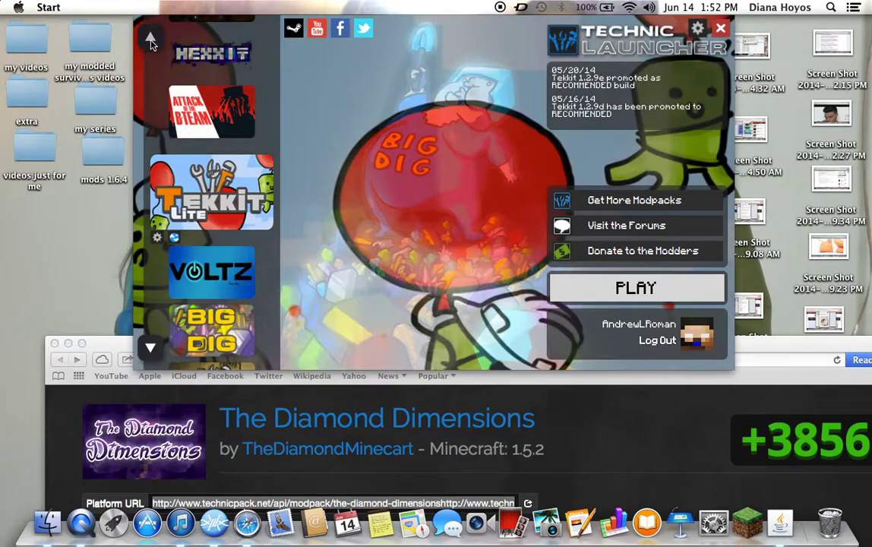
pyautogui.click(152, 40)
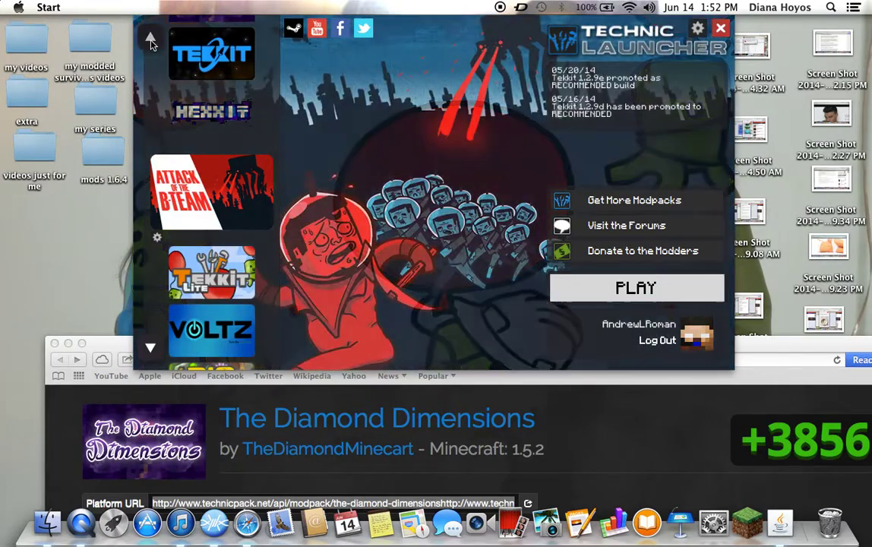
pyautogui.click(151, 40)
pyautogui.click(151, 39)
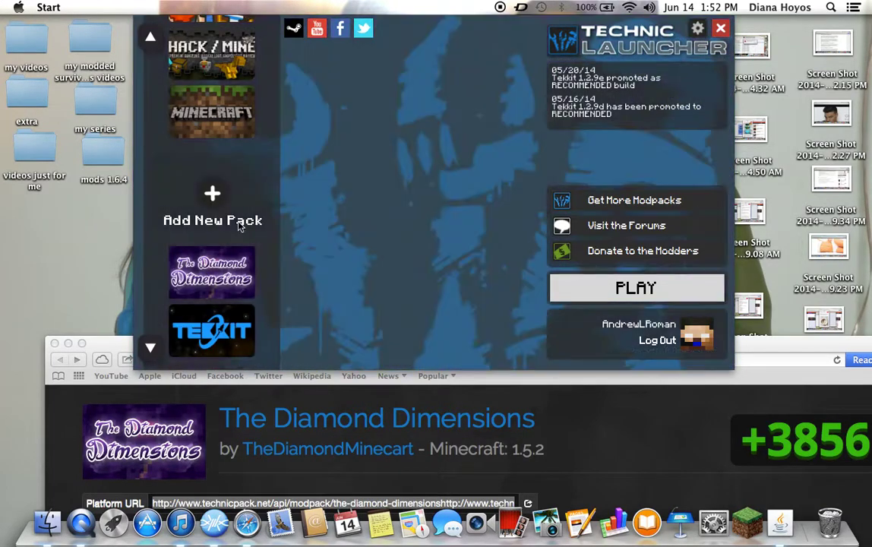
pyautogui.click(212, 196)
pyautogui.click(297, 283)
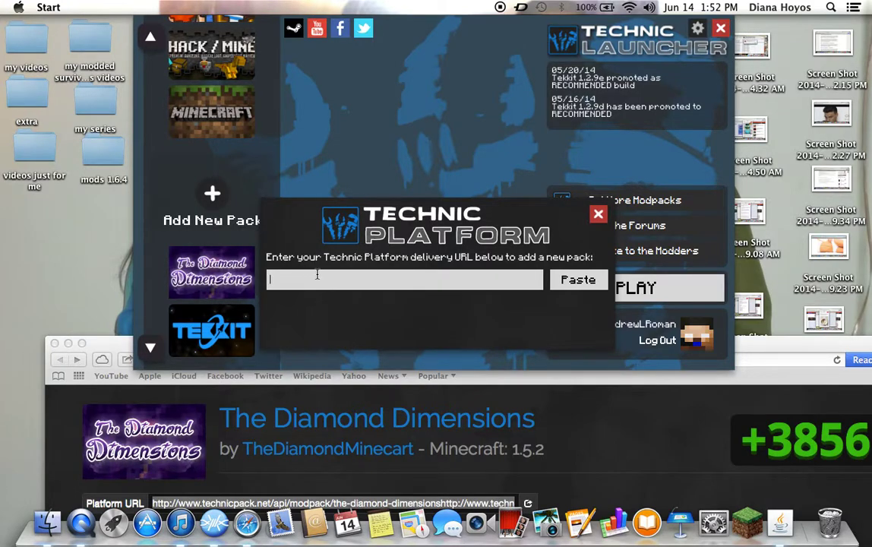
# Step: Paste The Diamond Dimensions platform URL into the delivery URL field and add the modpack
pyautogui.write('c')
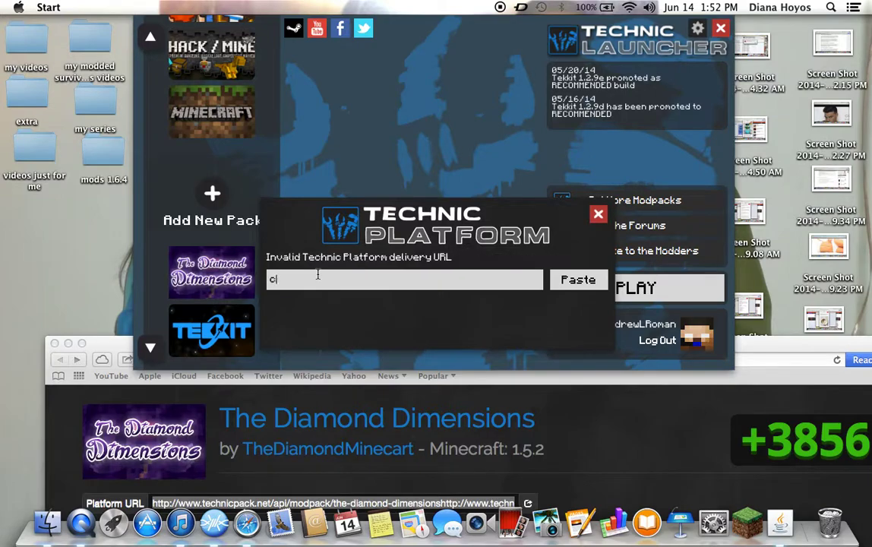
pyautogui.press('BackSpace')
pyautogui.press('super+v')
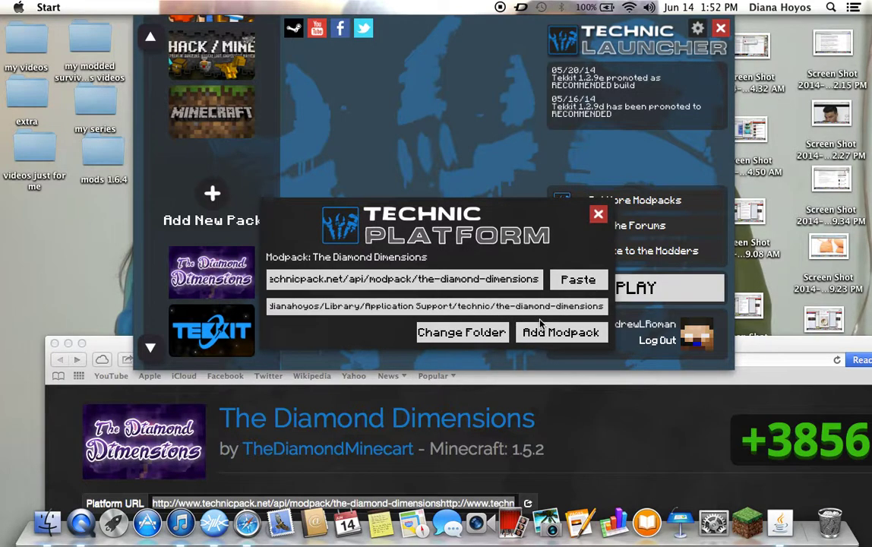
pyautogui.click(554, 343)
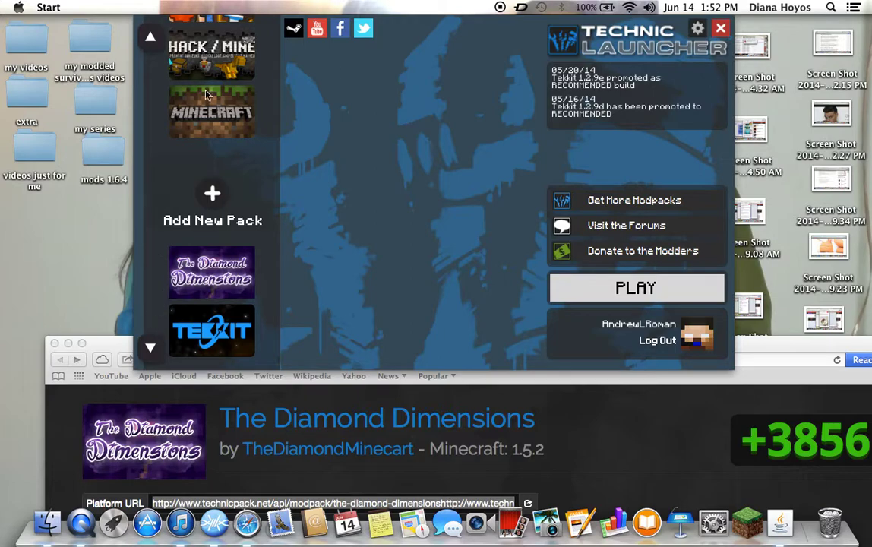
# Step: Select The Diamond Dimensions tile in the launcher's modpack sidebar
pyautogui.click(150, 348)
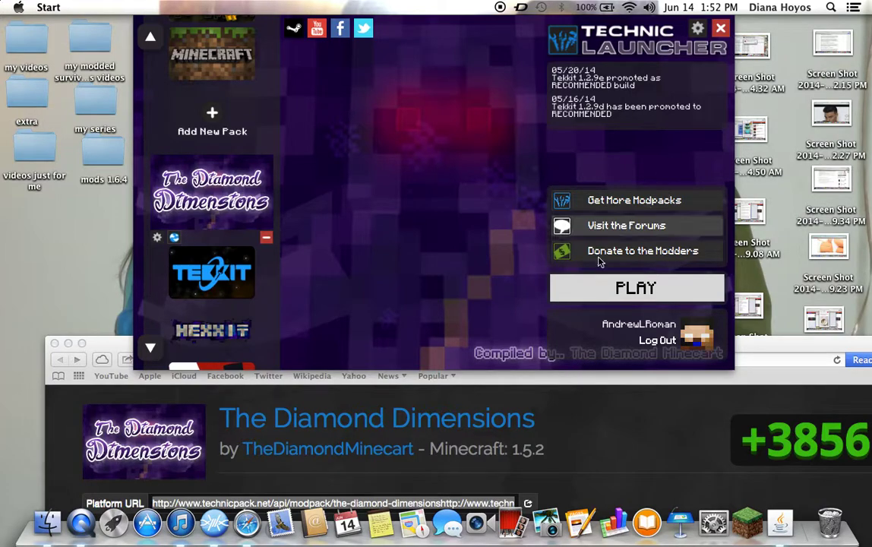
# Step: Close Technic Launcher and minimize the Safari window to uncover the desktop
pyautogui.click(718, 29)
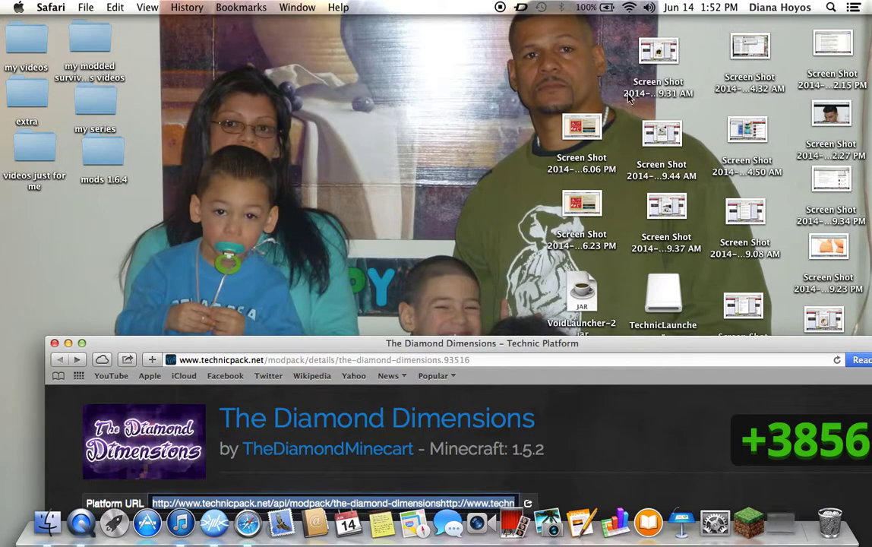
pyautogui.click(67, 343)
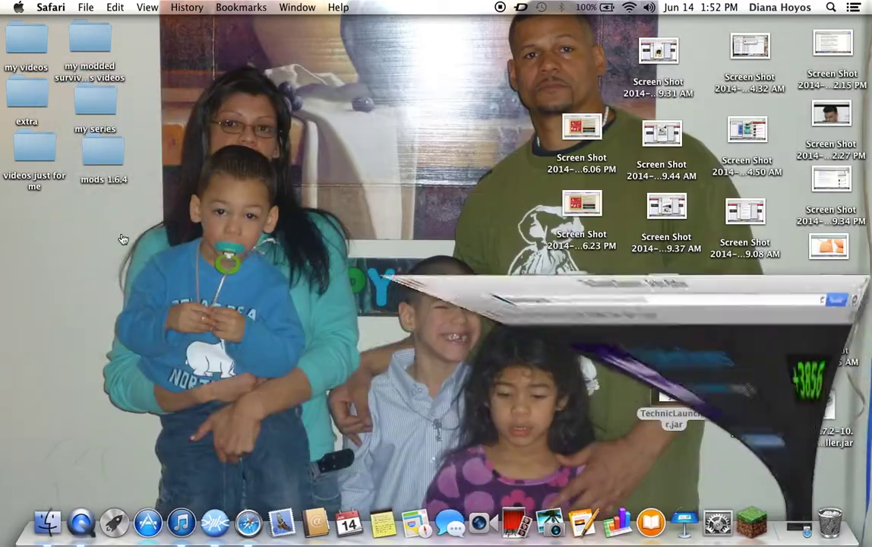
pyautogui.moveTo(104, 330)
pyautogui.mouseDown()
pyautogui.moveTo(183, 431)
pyautogui.moveTo(437, 379)
pyautogui.mouseUp()
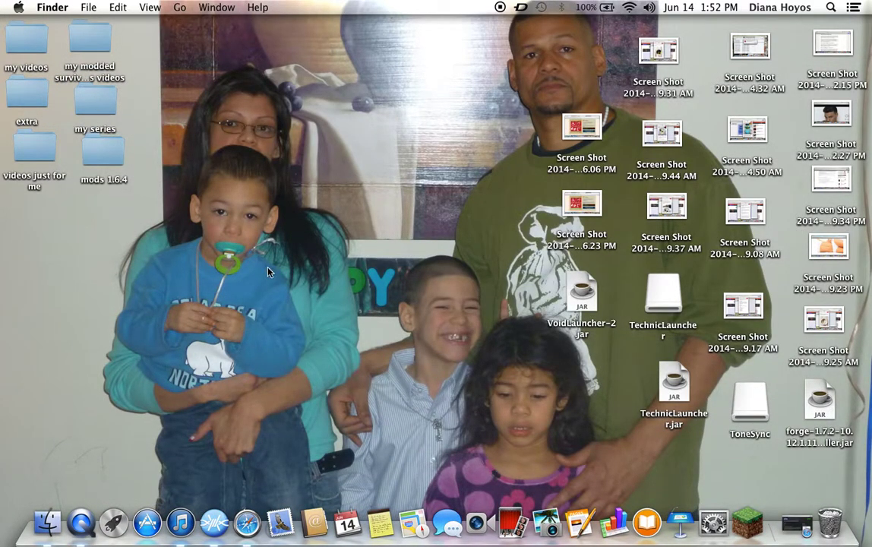
pyautogui.moveTo(127, 48); pyautogui.dragTo(494, 474)
pyautogui.moveTo(465, 380); pyautogui.dragTo(83, 335)
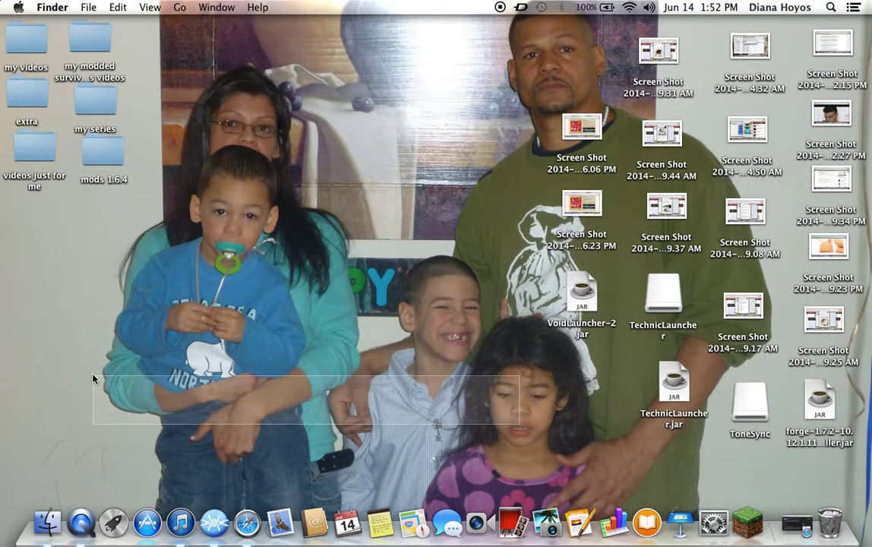
# Step: Switch to QuickTime Player, open its File menu, then dismiss it on the desktop
pyautogui.click(82, 522)
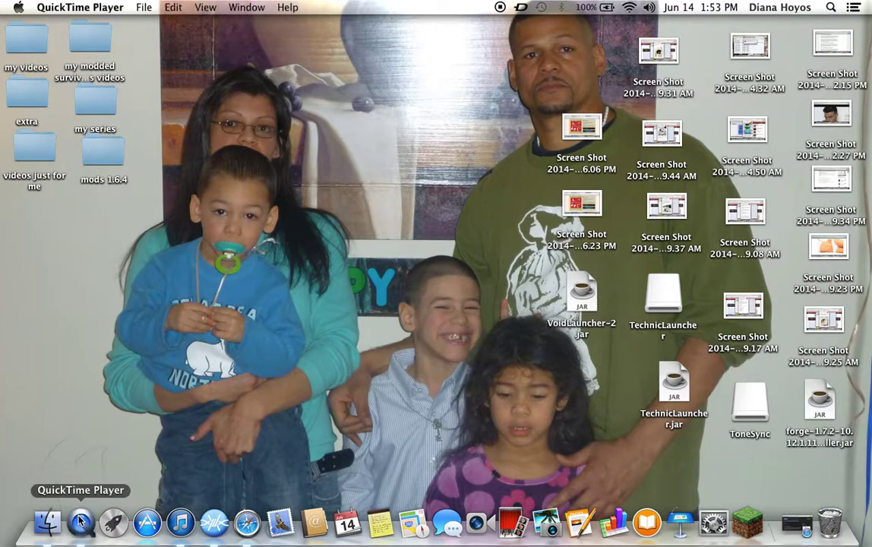
pyautogui.click(144, 7)
pyautogui.click(393, 132)
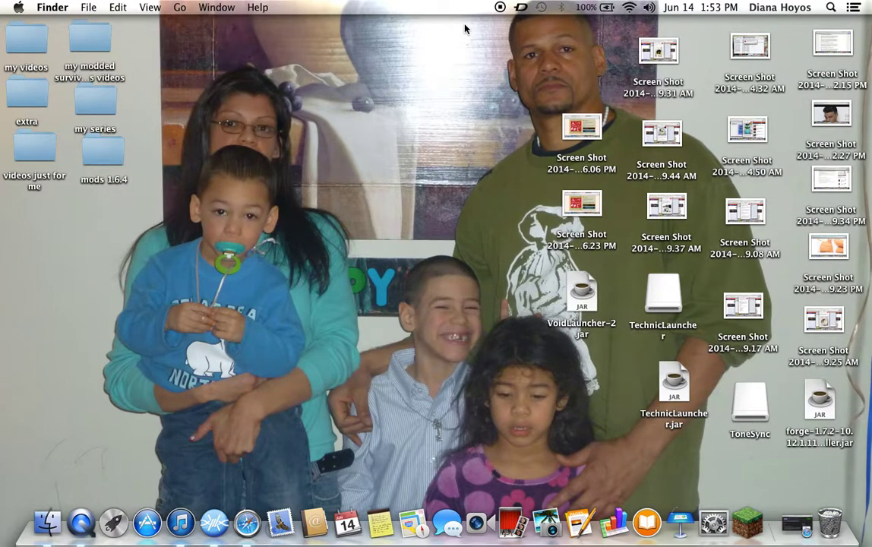